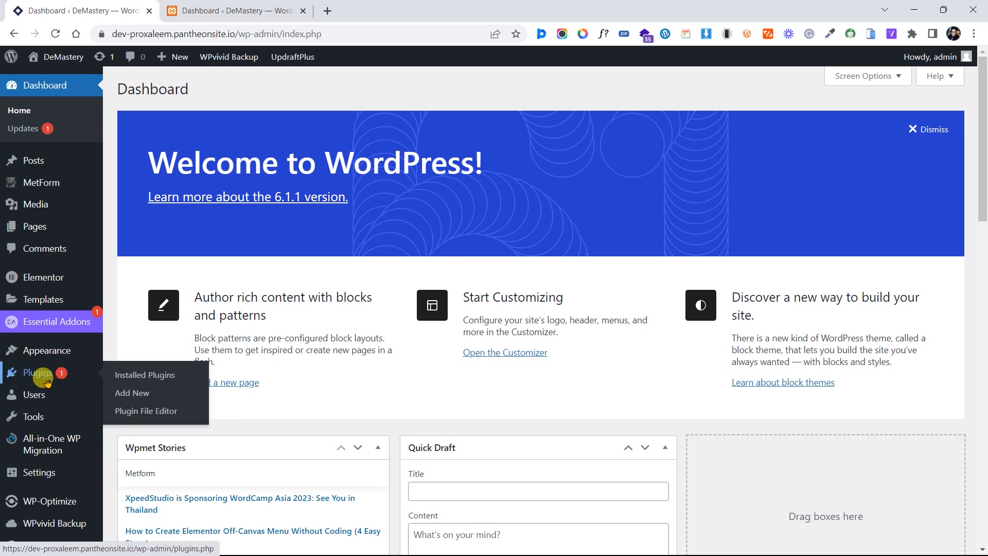
Open the form for uploading a new plugin zip on the dev-proxaleem.pantheonsite.io site
click(114, 410)
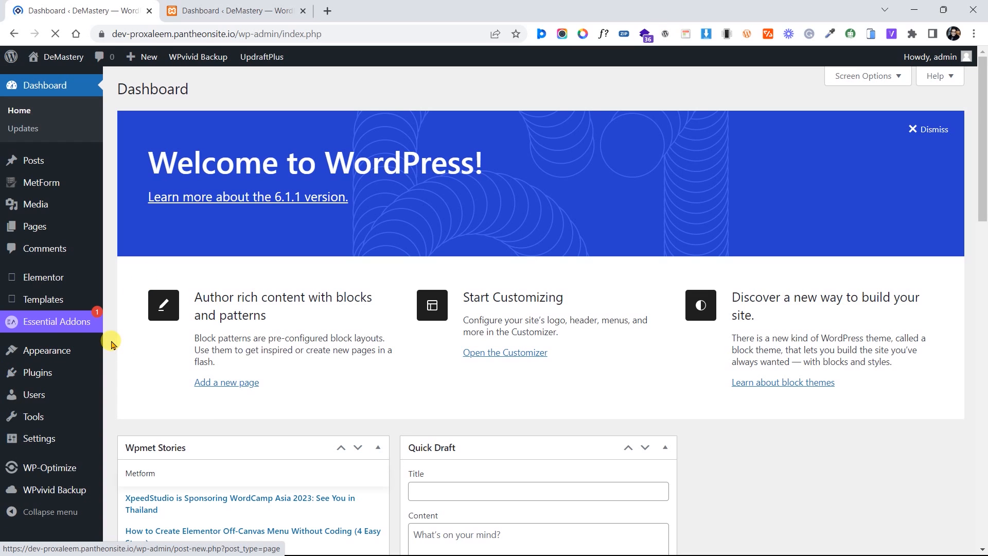
click(41, 372)
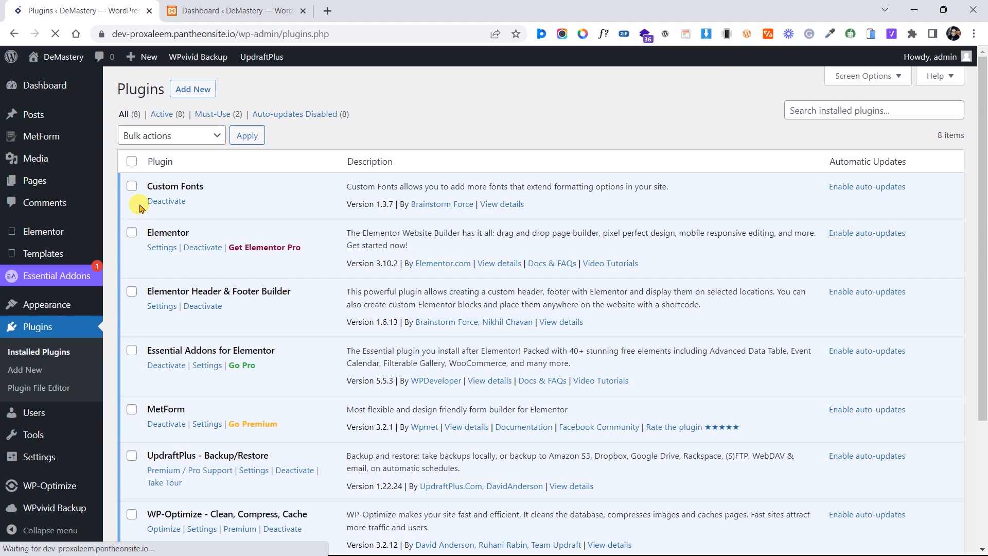
click(186, 93)
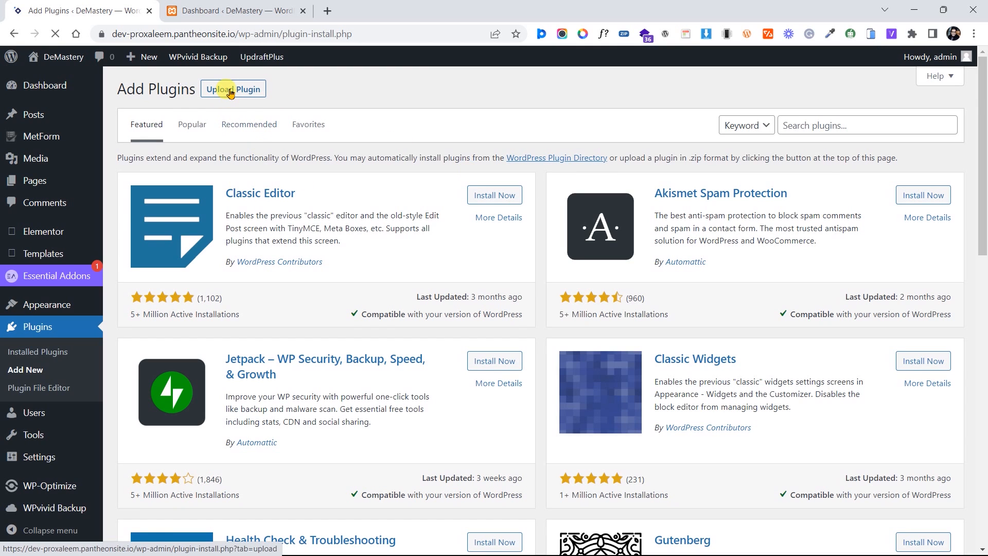
click(230, 91)
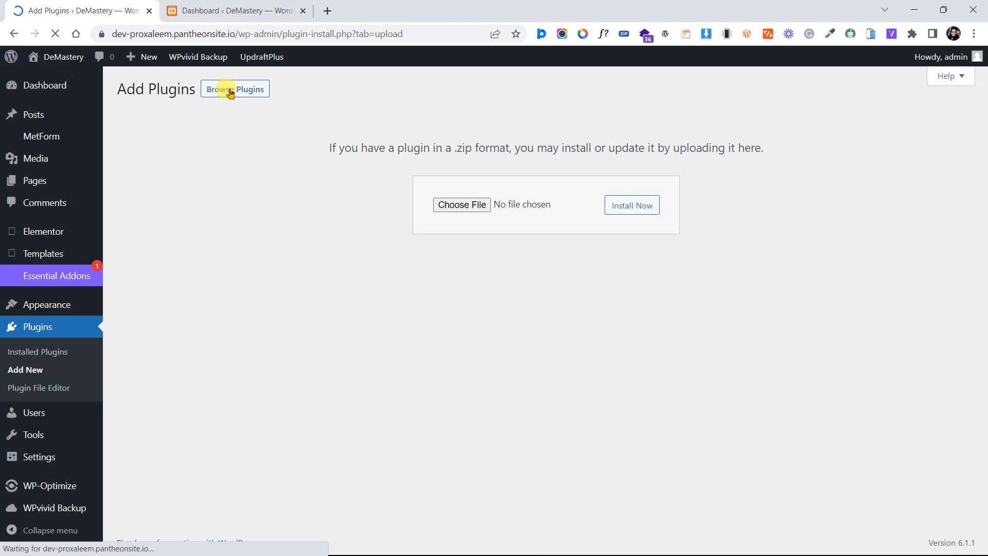
Install the plugin from All-In-One (2).zip in Downloads and activate it
click(466, 205)
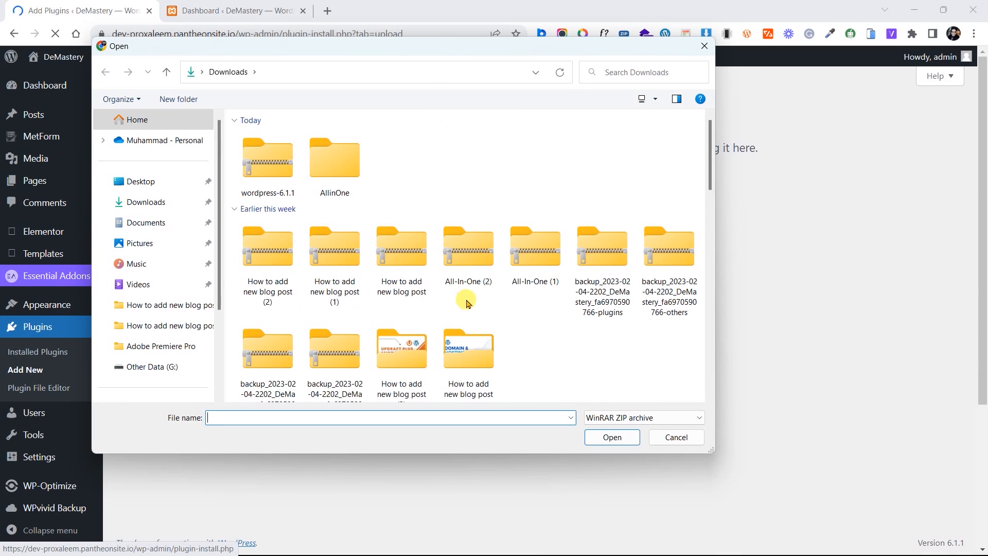
click(468, 278)
click(609, 441)
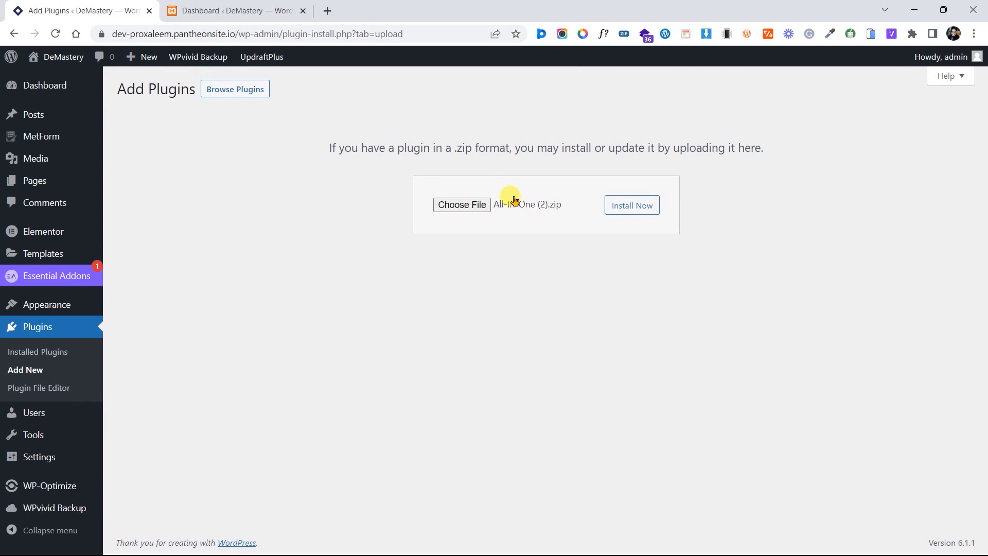
click(613, 215)
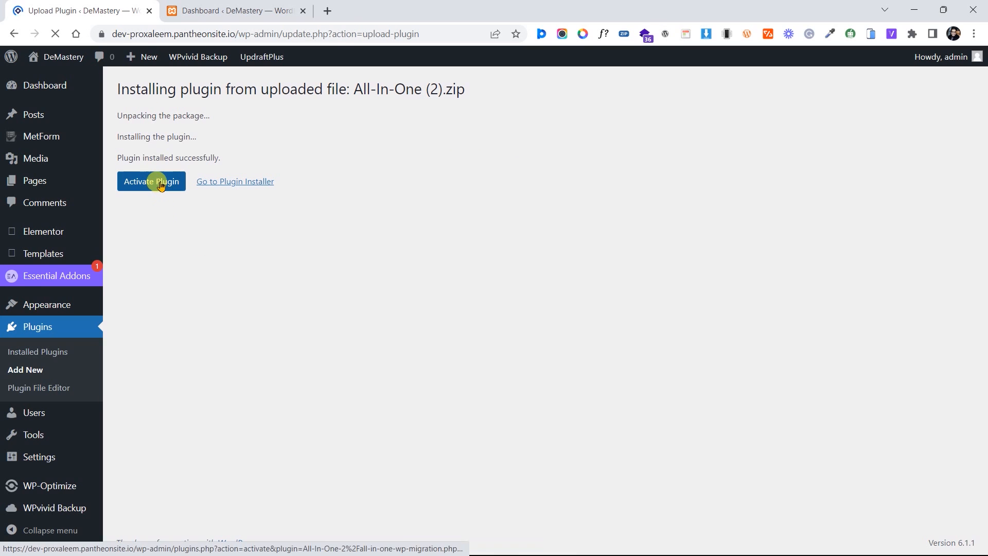
click(160, 184)
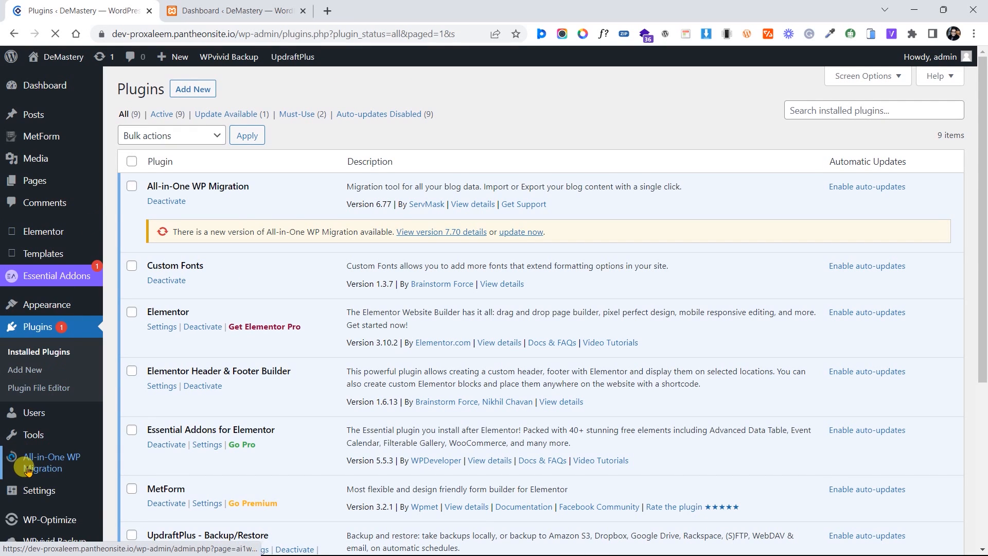
Export the site to a file with All-in-One WP Migration, download the resulting backup and close the export dialog
click(70, 466)
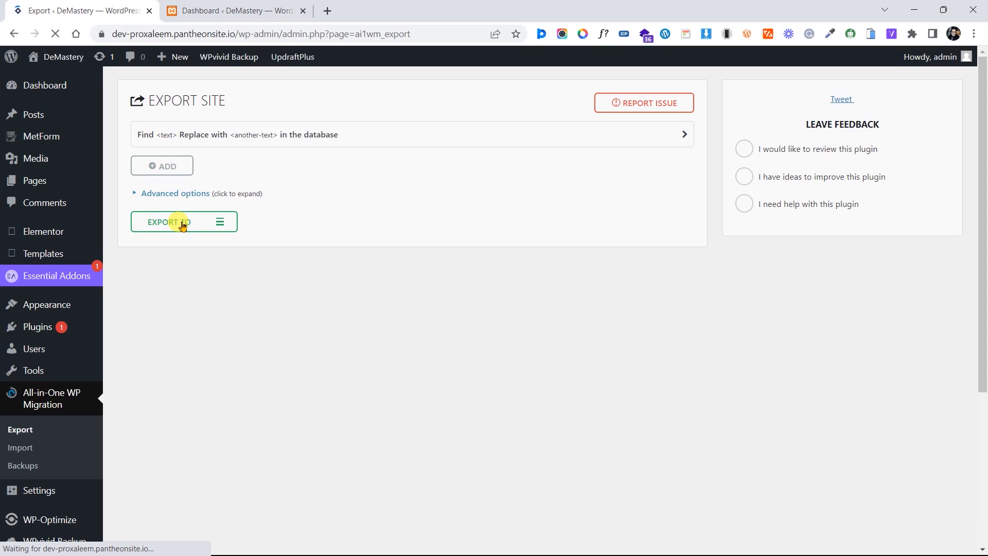
click(198, 223)
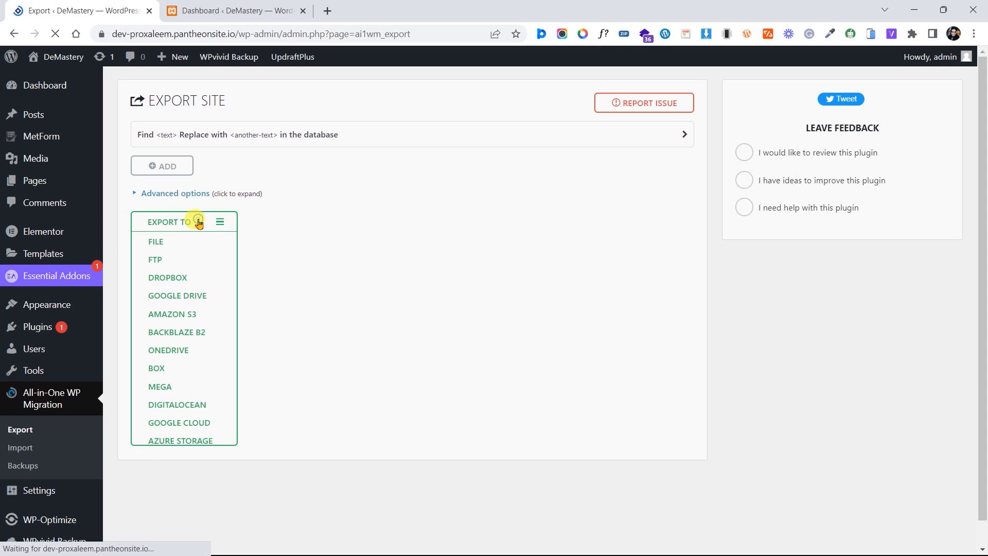
click(161, 245)
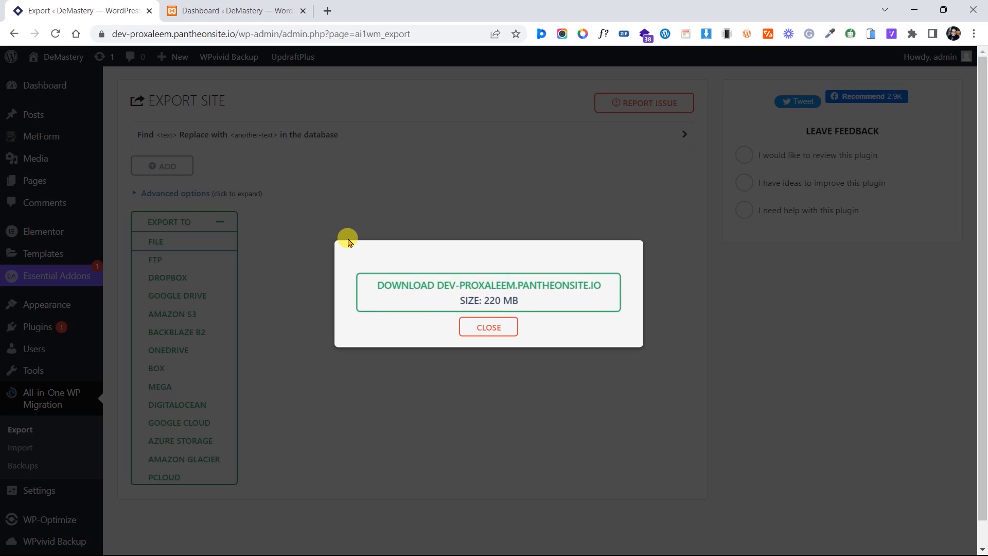
click(504, 278)
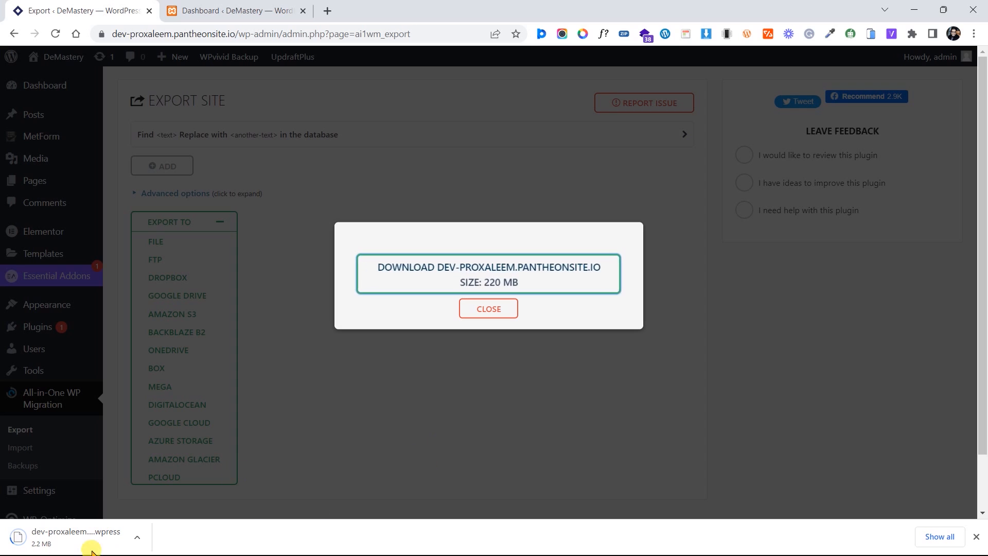
click(504, 314)
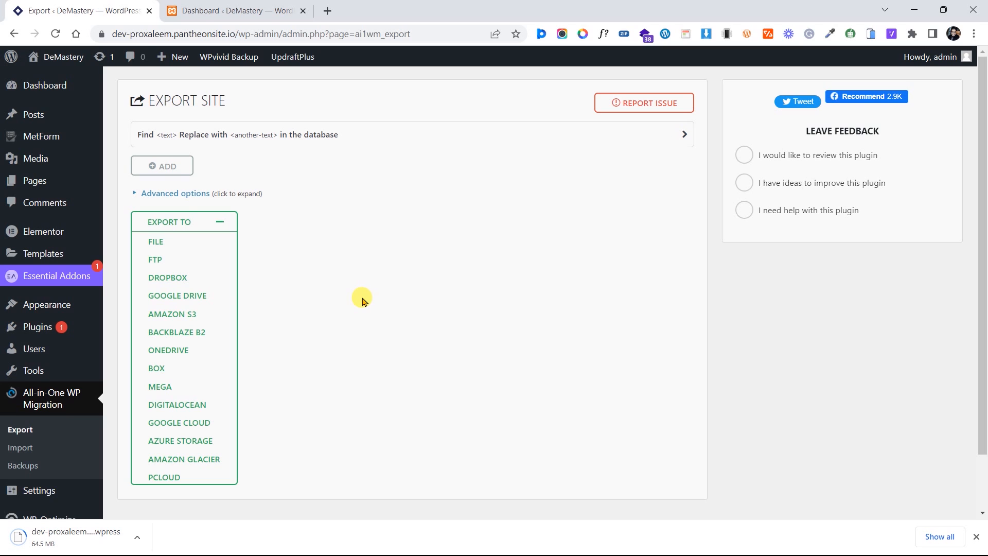
Switch to the localhost/allinone dashboard and open its form for uploading a new plugin zip
click(234, 11)
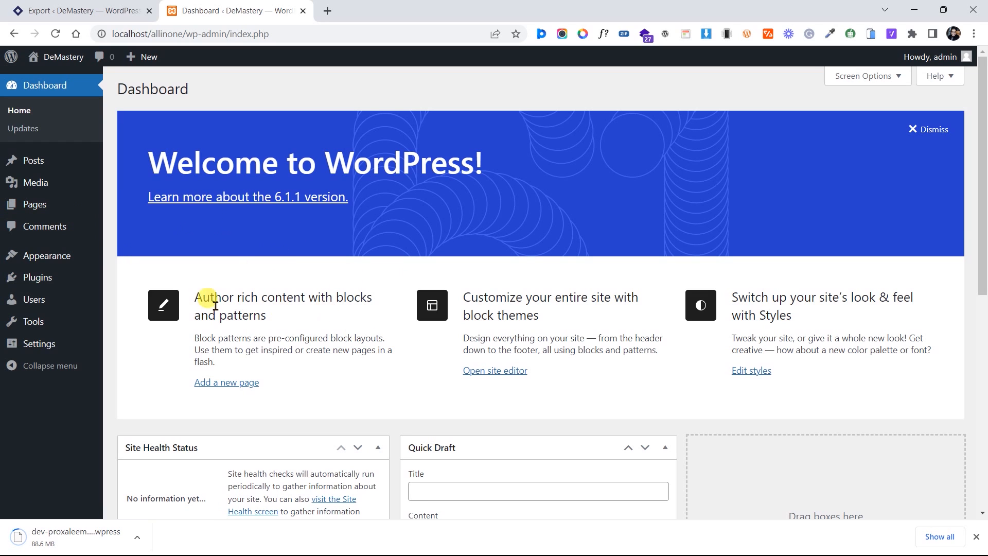
mouse_move(94, 275)
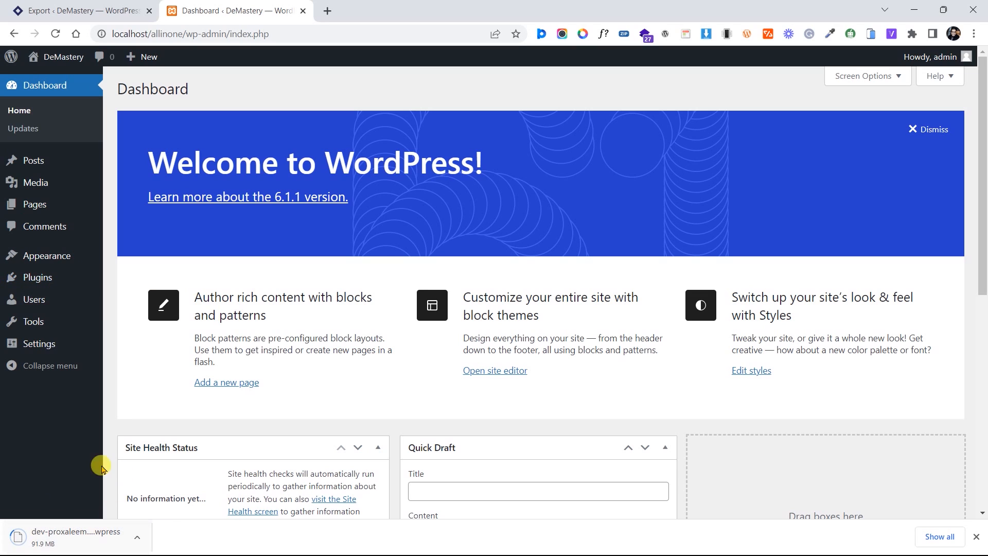
mouse_move(22, 276)
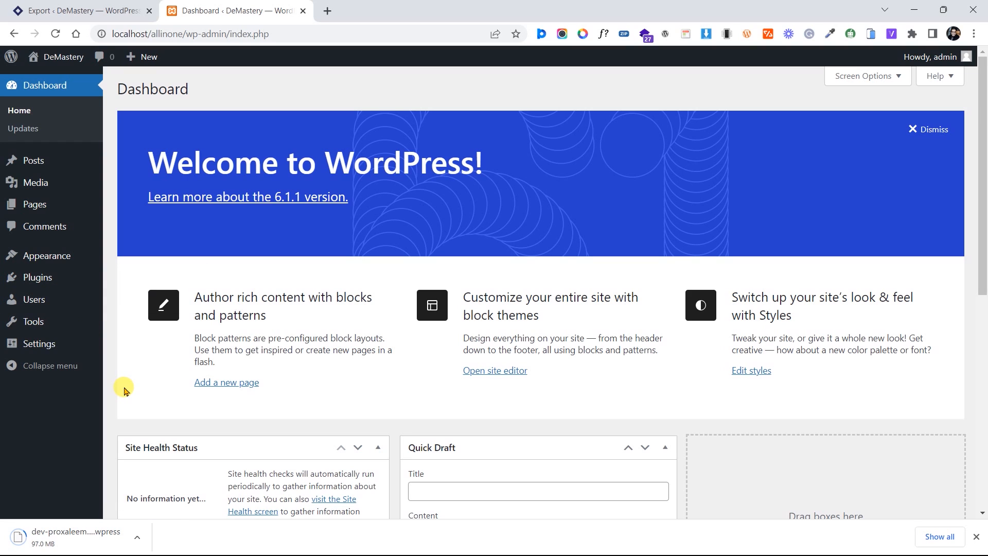
click(23, 276)
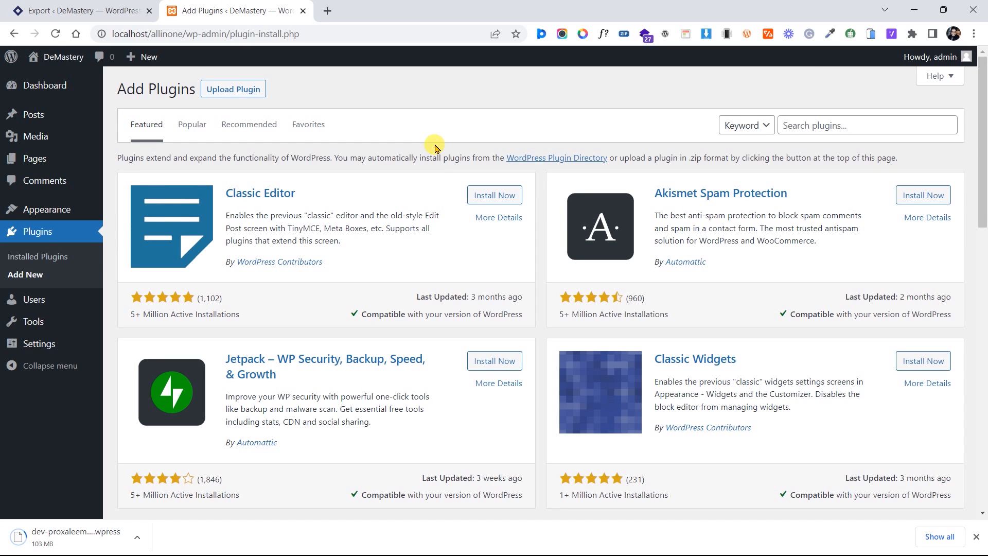
click(234, 91)
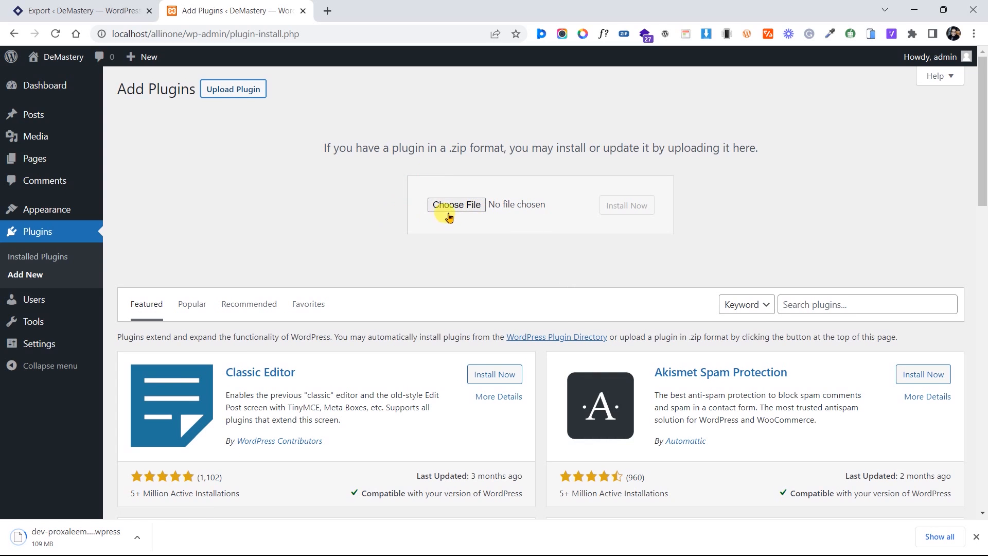
Install All-In-One (2).zip from Downloads on the local site and activate the plugin
click(473, 210)
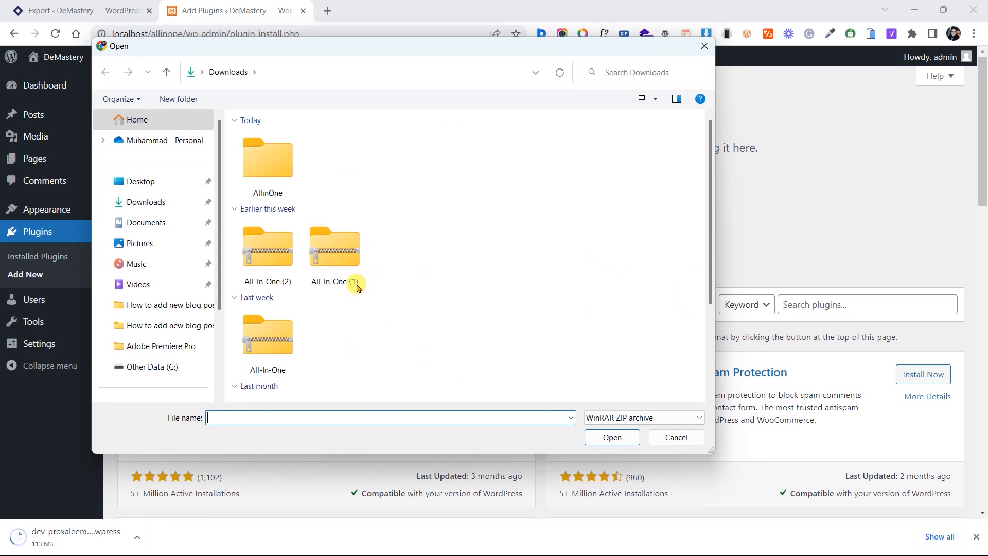
click(496, 266)
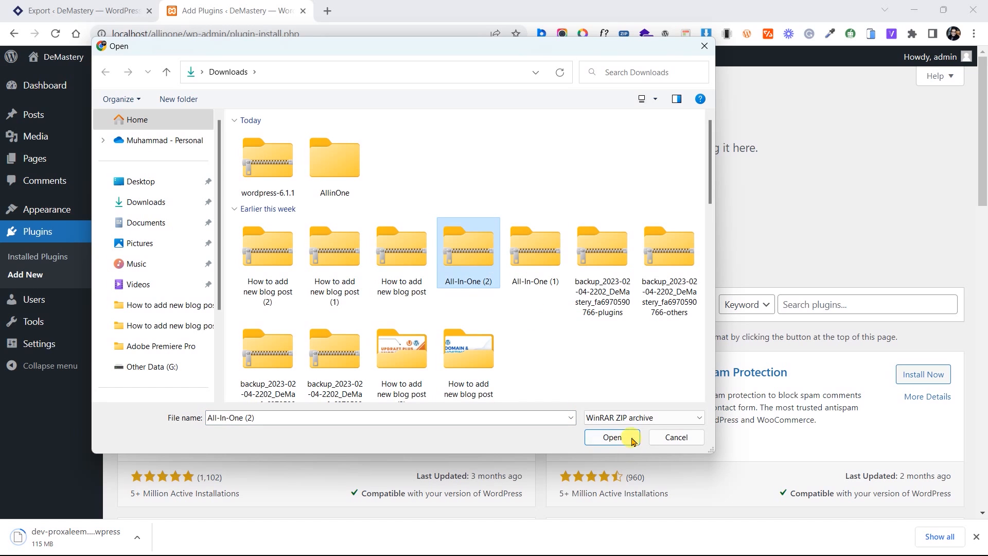
click(613, 436)
click(625, 205)
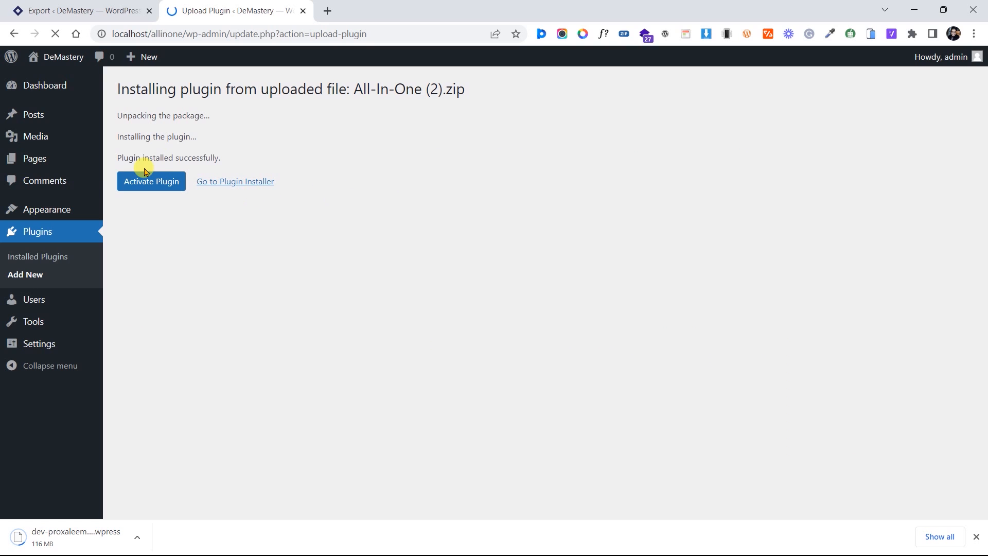
click(145, 172)
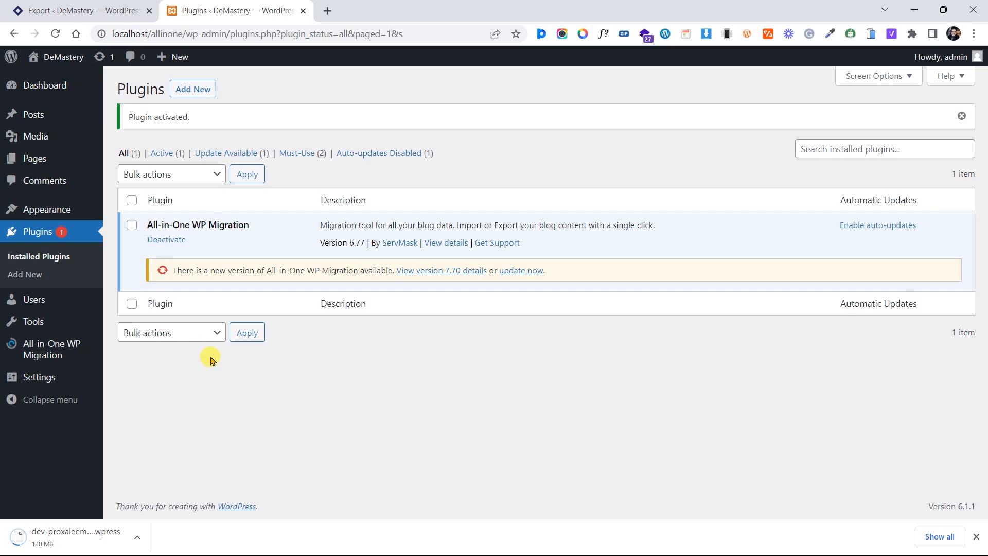
Open the All-in-One WP Migration import page on the local site and dismiss the browser's download bar
click(90, 7)
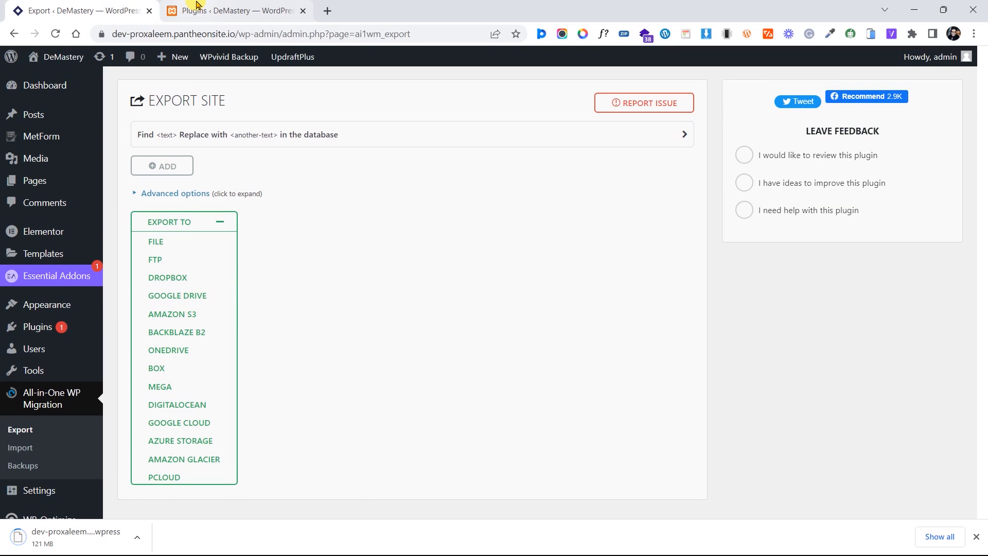
click(197, 5)
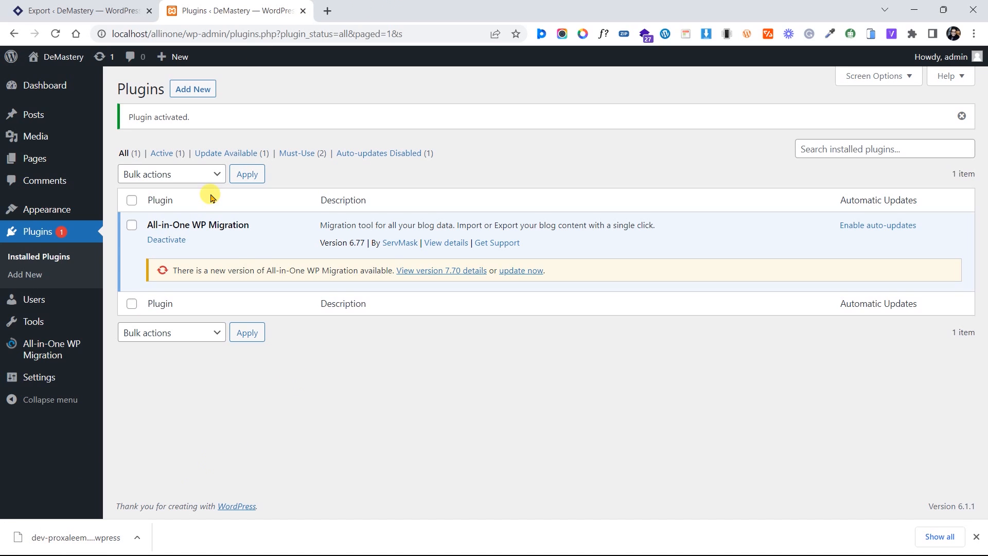
mouse_move(44, 347)
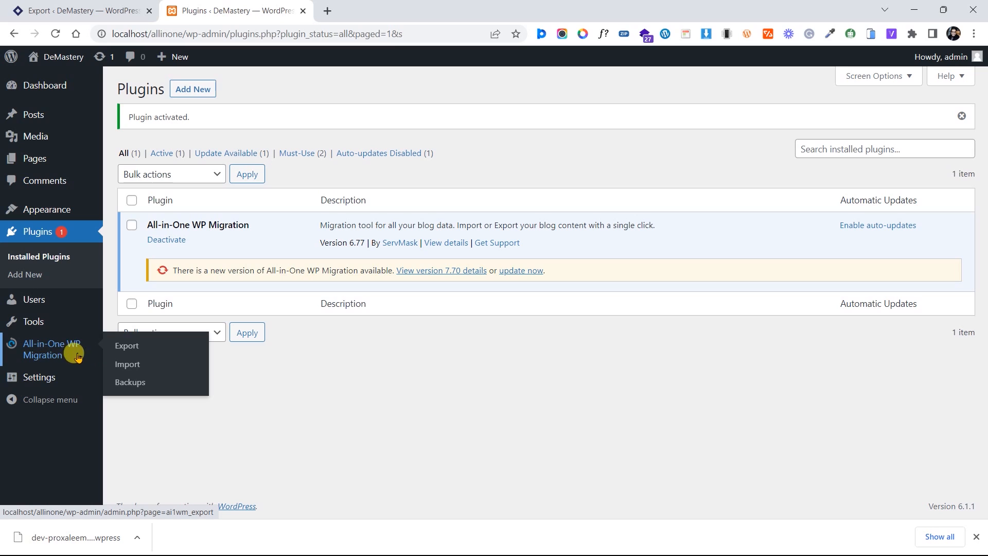
click(131, 368)
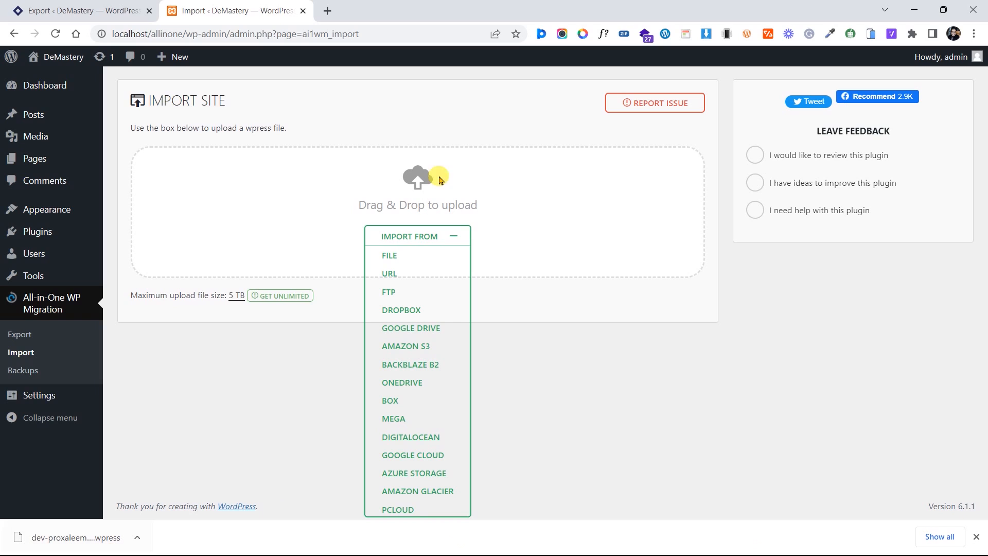
click(978, 537)
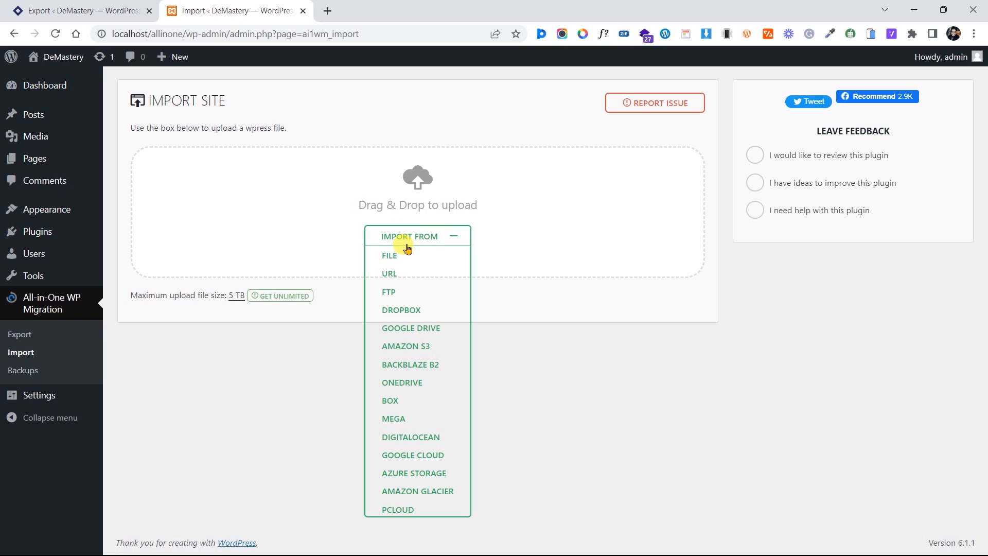
click(392, 255)
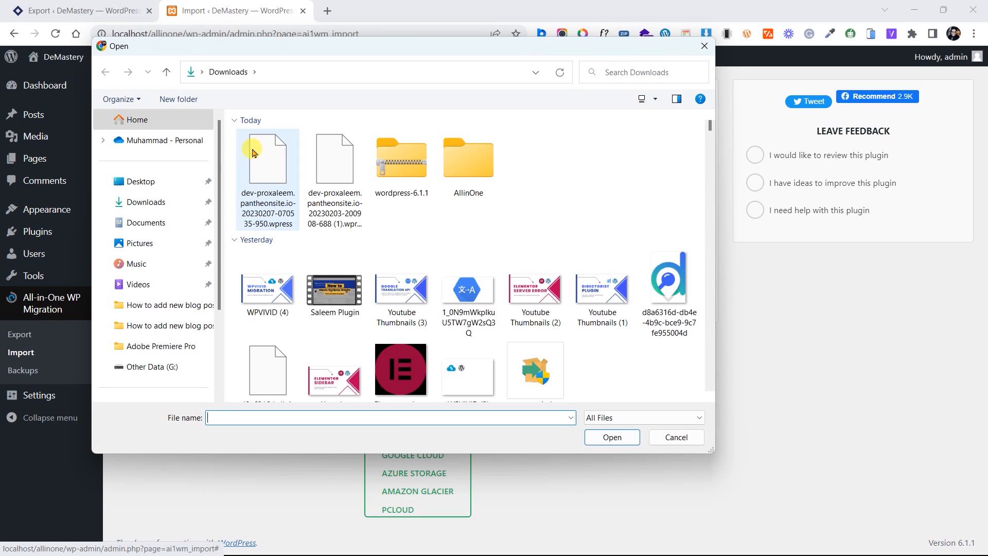
click(332, 159)
click(612, 438)
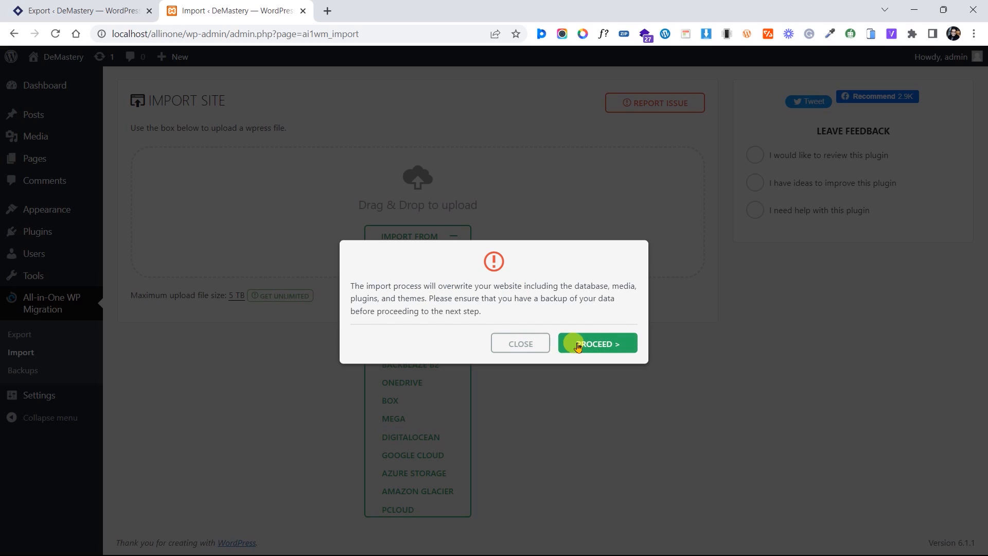
click(614, 341)
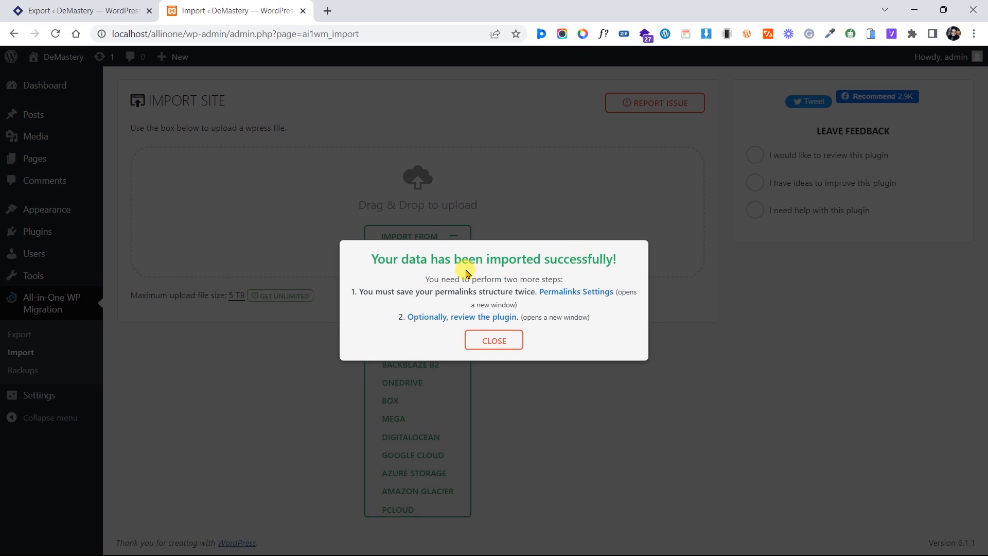
drag(377, 259, 623, 268)
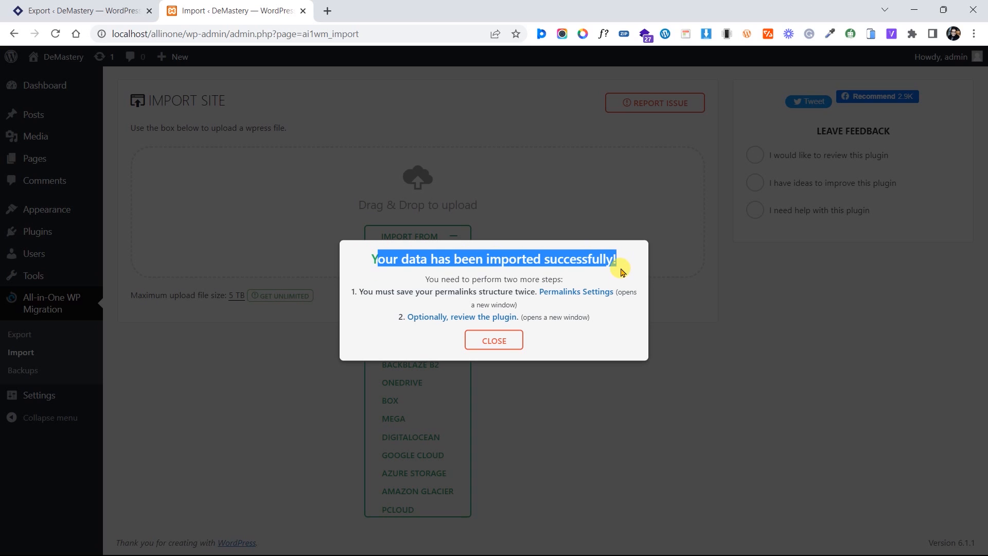
click(624, 286)
click(504, 344)
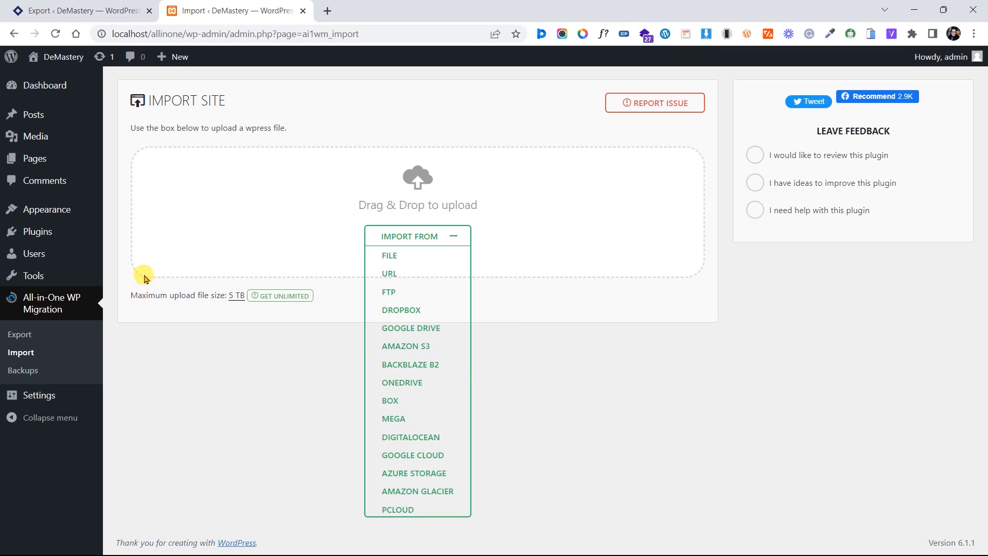
Visit the local DeMastery site and examine its home page down to the footer
click(60, 57)
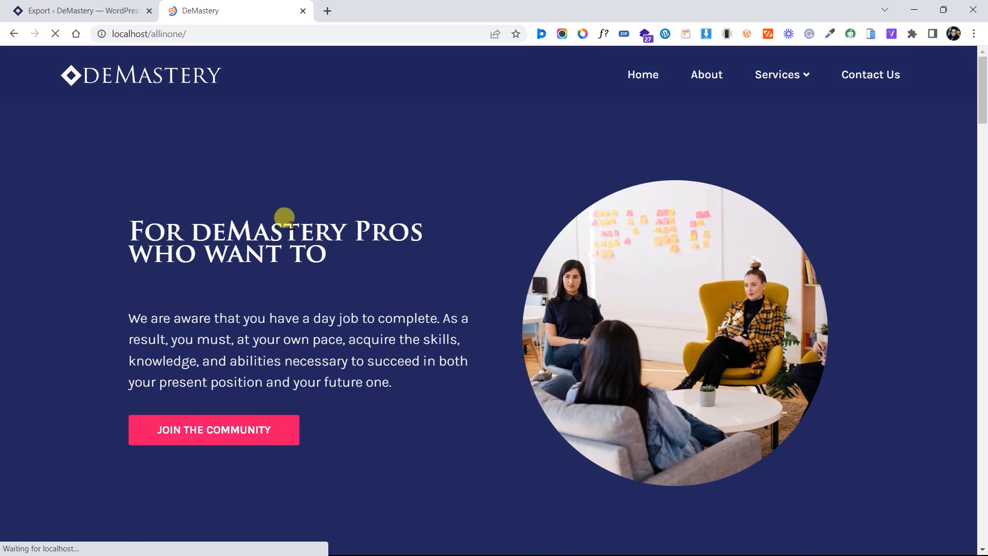
scroll(385, 241, down, 20)
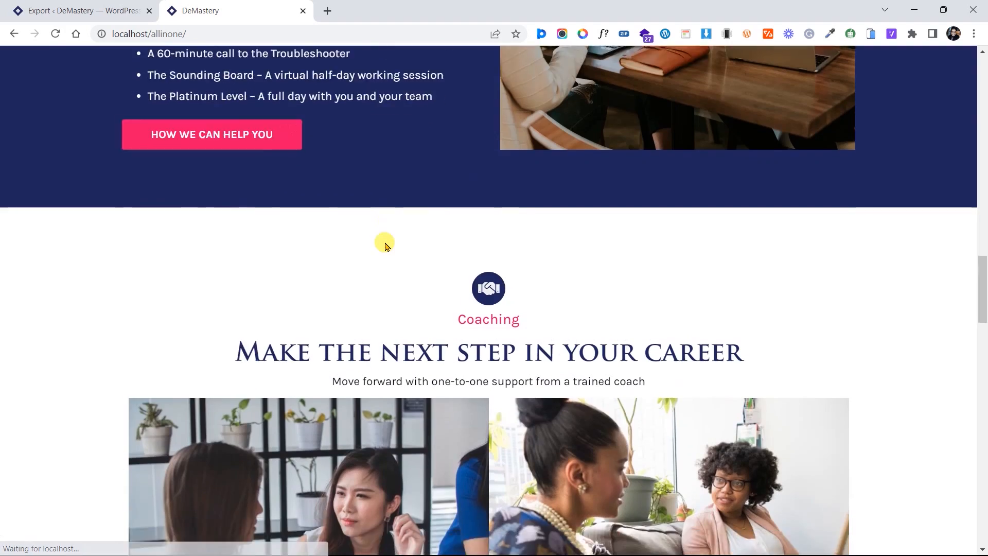
scroll(386, 245, down, 15)
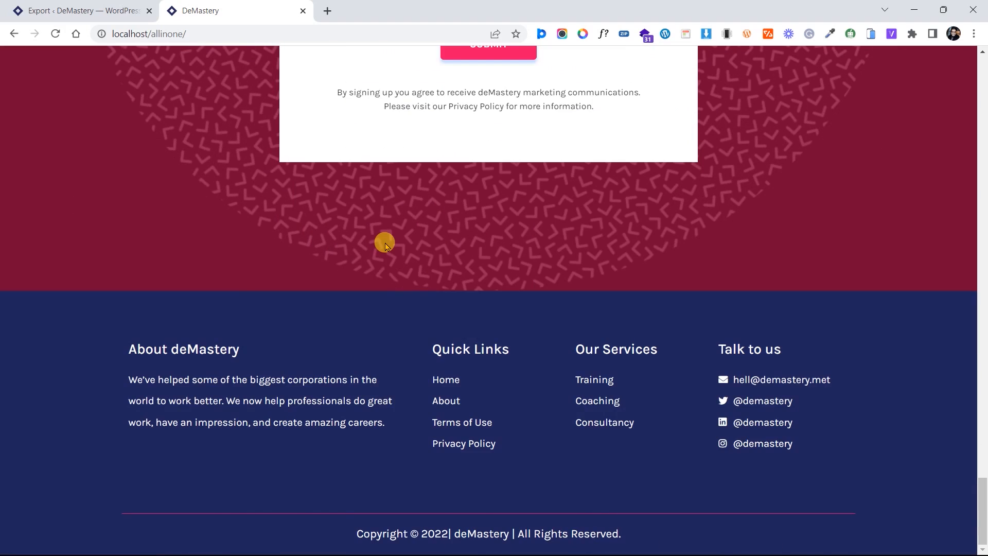
Go to the local site's WordPress admin login at localhost/allinone/wp-admin
scroll(385, 246, up, 20)
scroll(385, 246, up, 10)
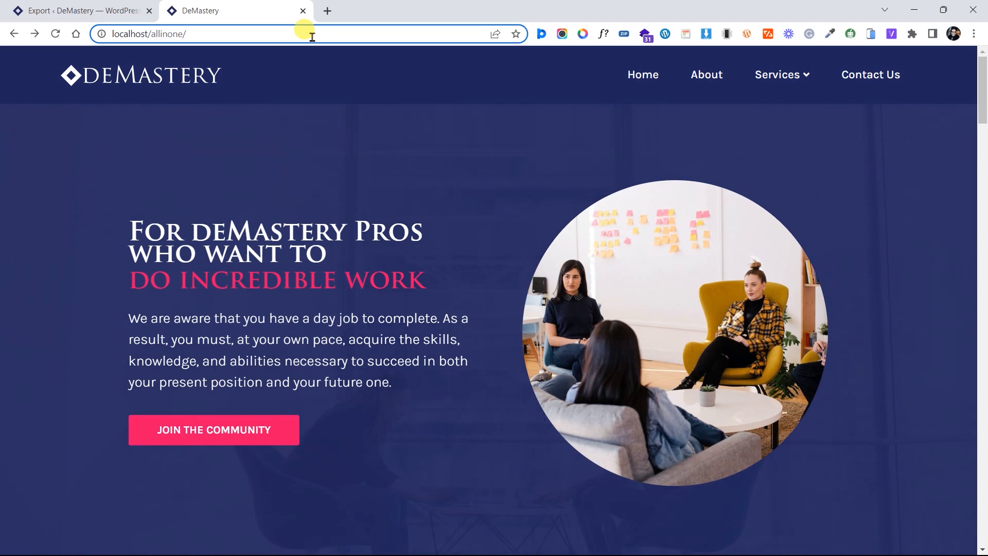
text(wp-admin/plugins.php)
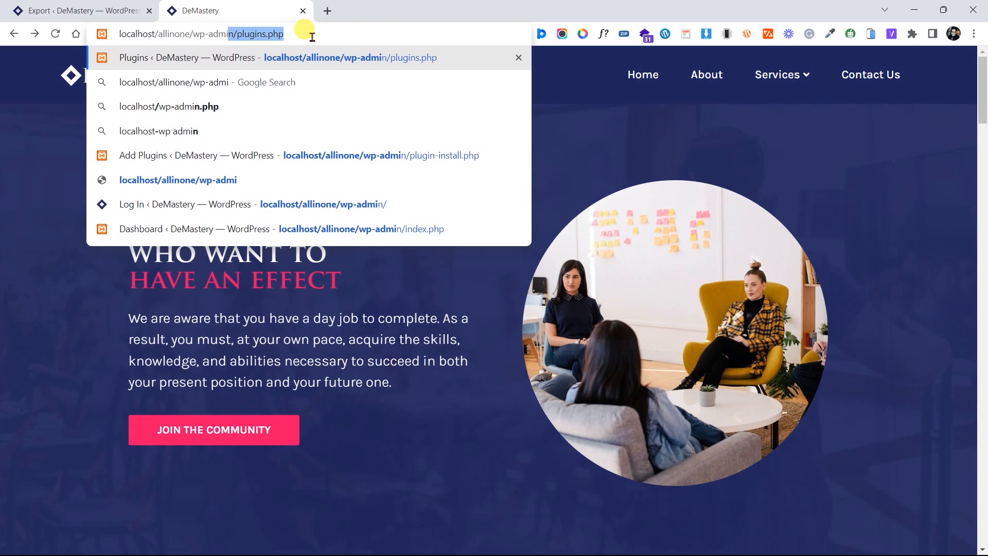
key(Right)
key(BackSpace)
key(BackSpace)
key(BackSpace)
key(BackSpace)
key(BackSpace)
key(BackSpace)
key(BackSpace)
key(BackSpace)
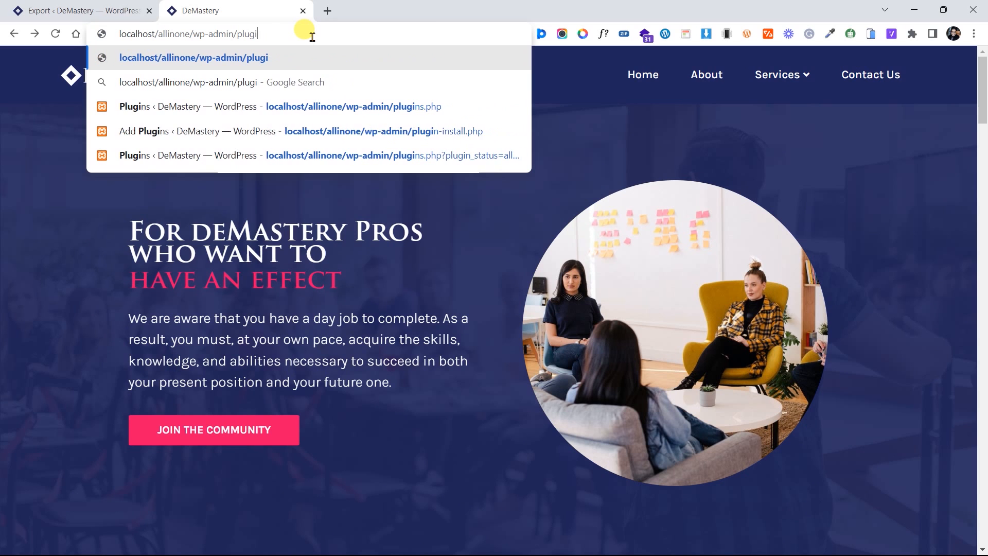
key(BackSpace)
key(BackSpace)
key(BackSpace)
key(Return)
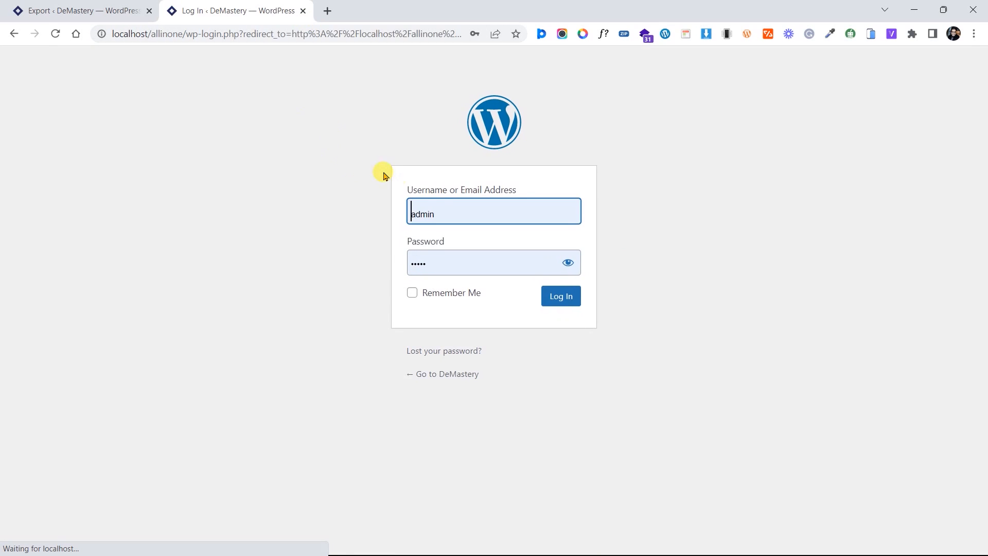
Replace the prefilled password with the imported site's account password, log in as admin and decline updating the saved password
click(536, 261)
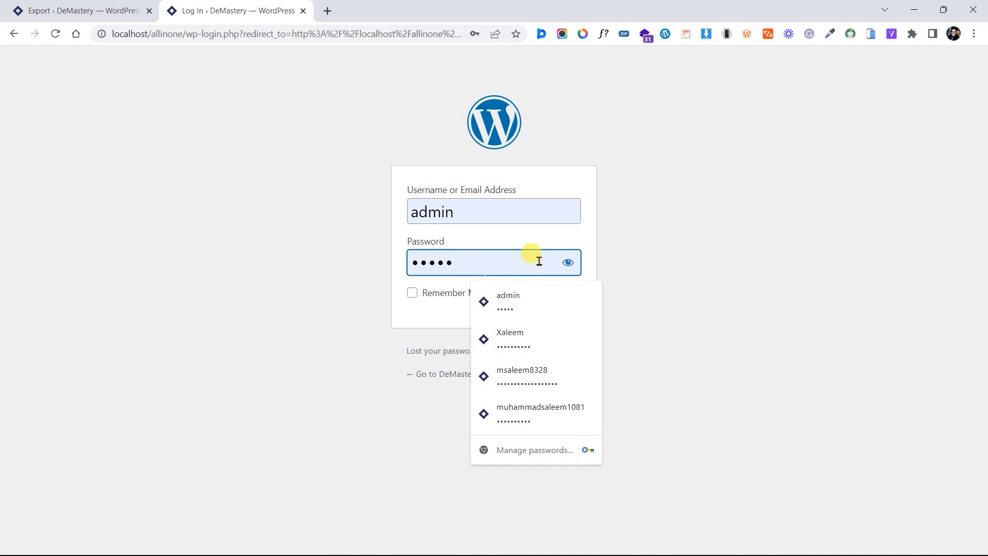
key(ctrl+a)
key(BackSpace)
text(••)
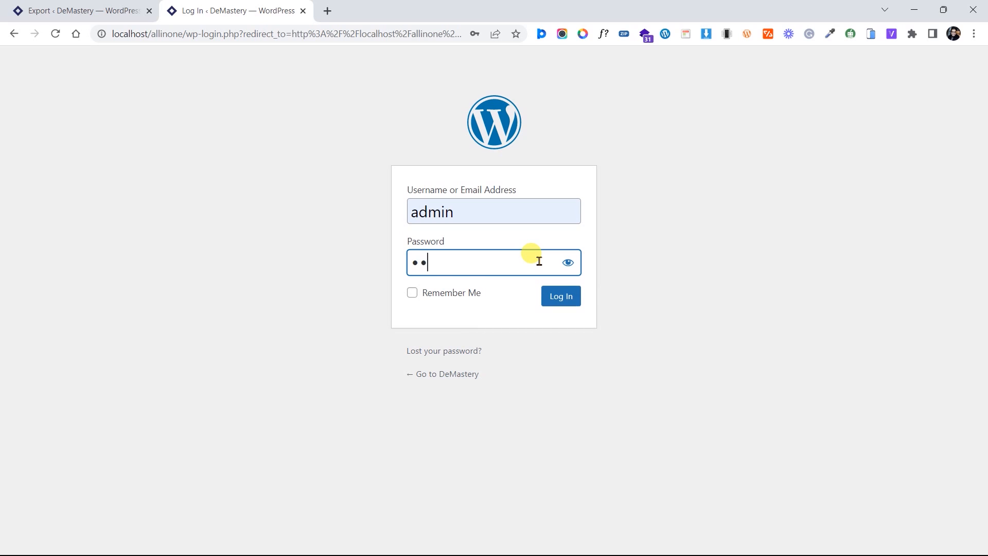
text(••••••••••••••)
key(Return)
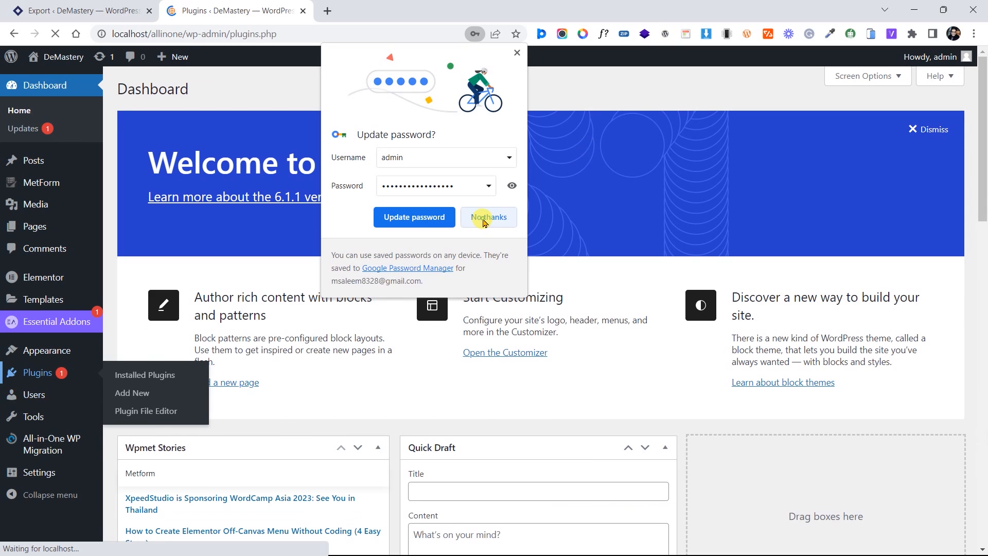
click(489, 217)
Look through the installed plugins on the local site and open its list of all pages
scroll(326, 315, down, 5)
scroll(326, 260, up, 5)
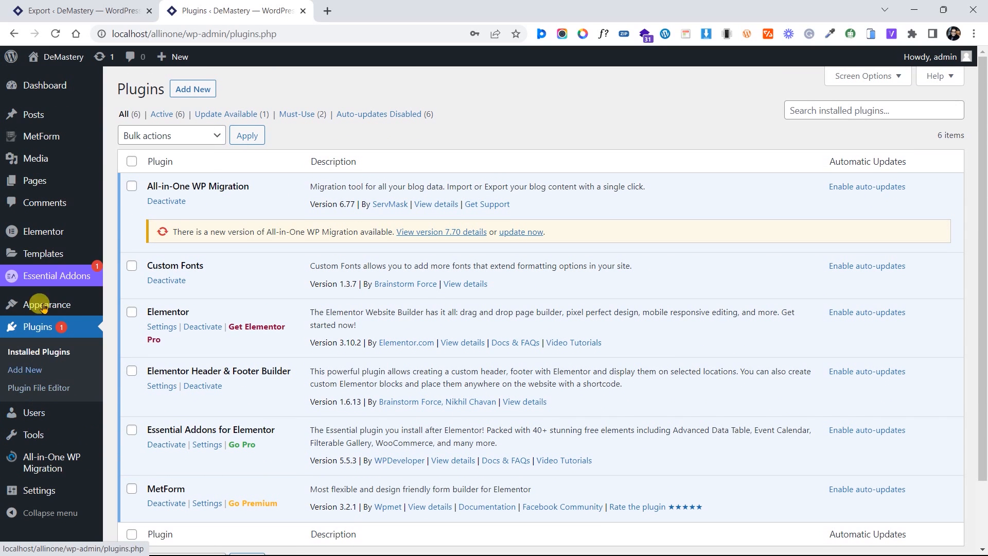
click(59, 88)
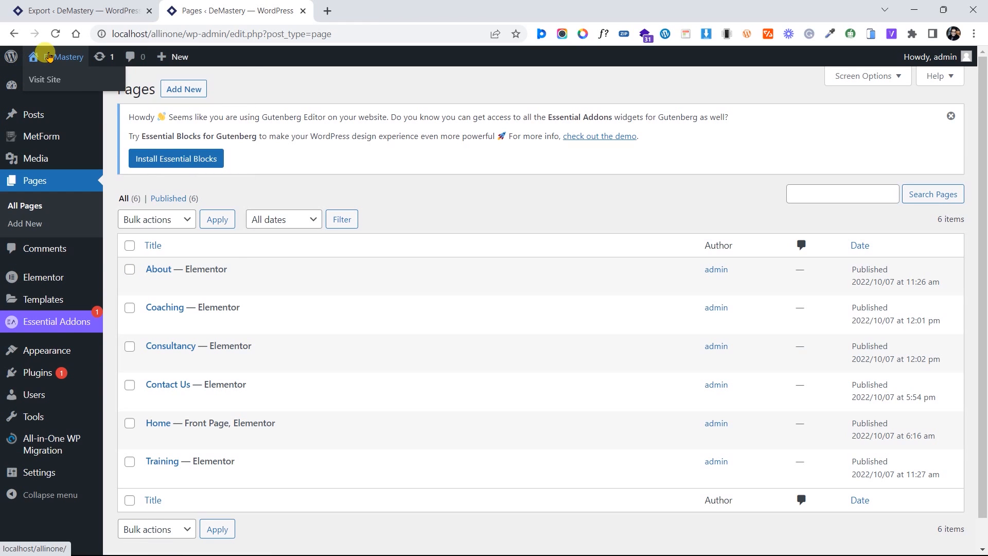
Open the DeMastery front end in a new browser tab and examine the home page down to the footer and back up
right_click(50, 55)
click(73, 67)
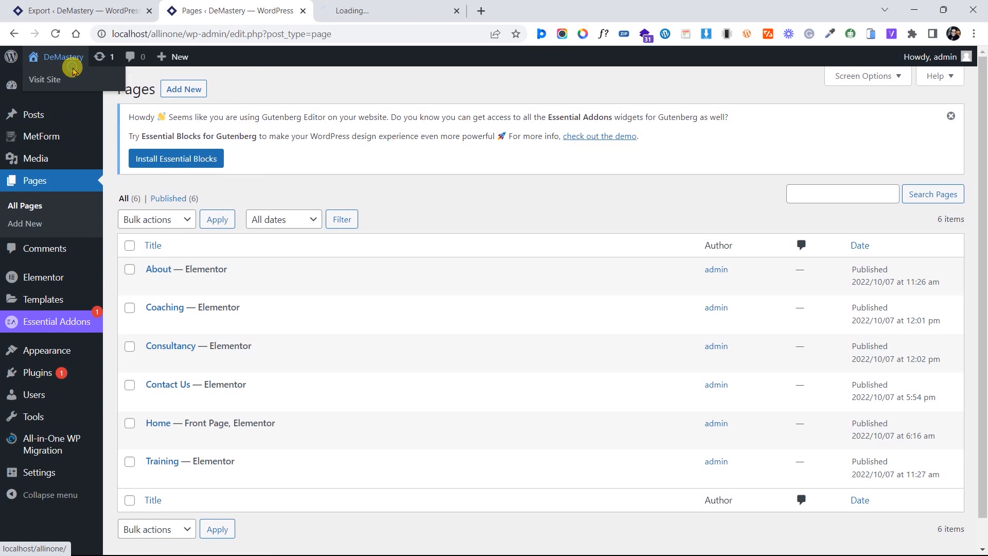
click(358, 9)
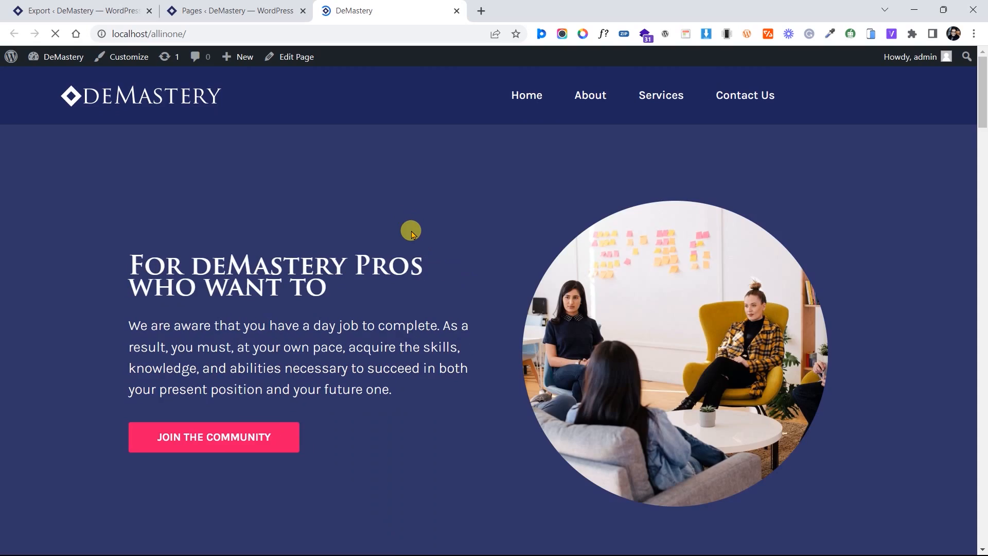
scroll(418, 252, down, 8)
scroll(419, 252, down, 20)
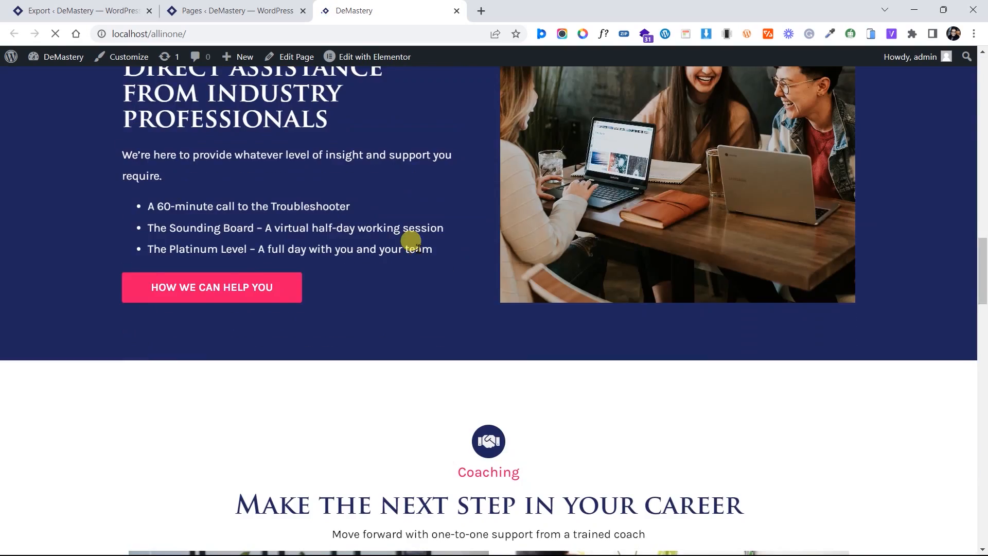
scroll(419, 252, down, 10)
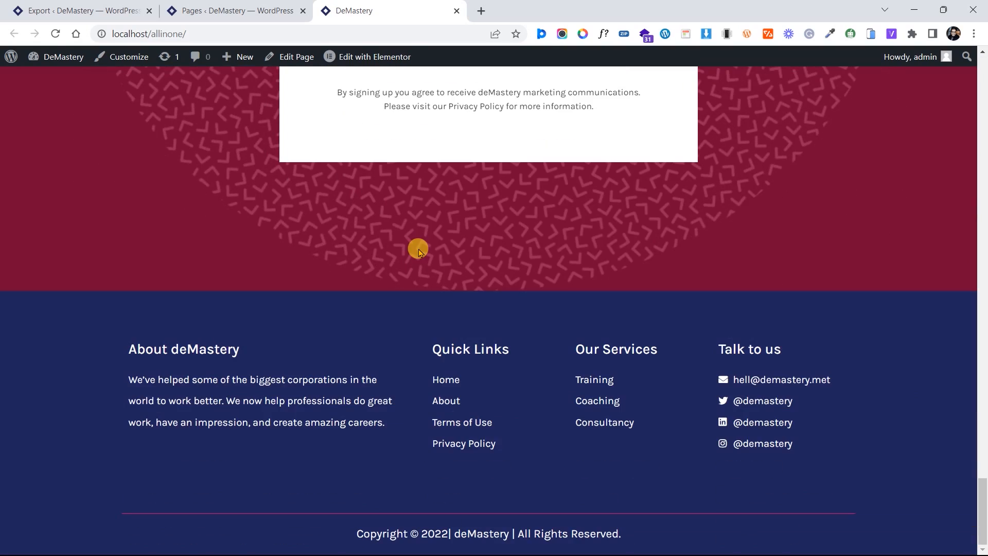
scroll(419, 252, up, 20)
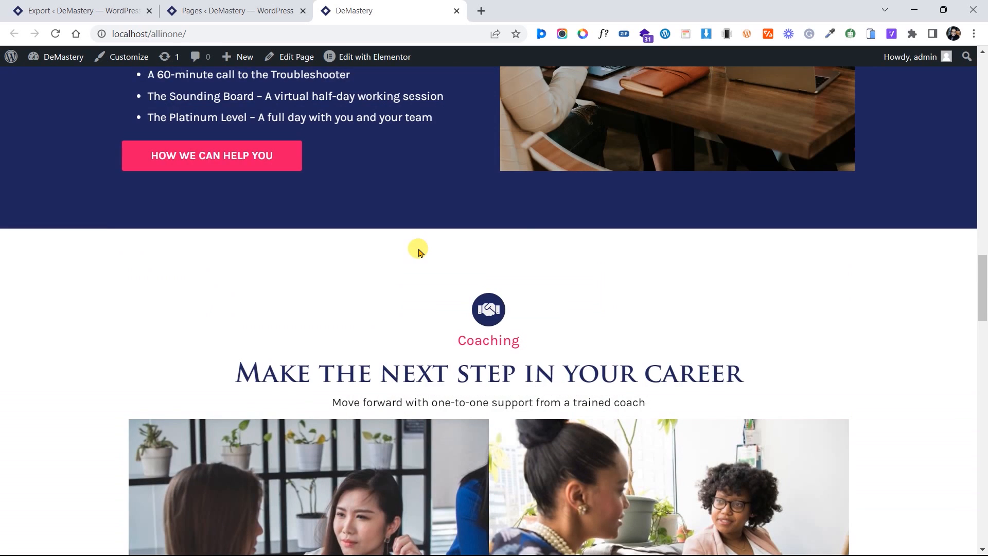
scroll(419, 252, up, 10)
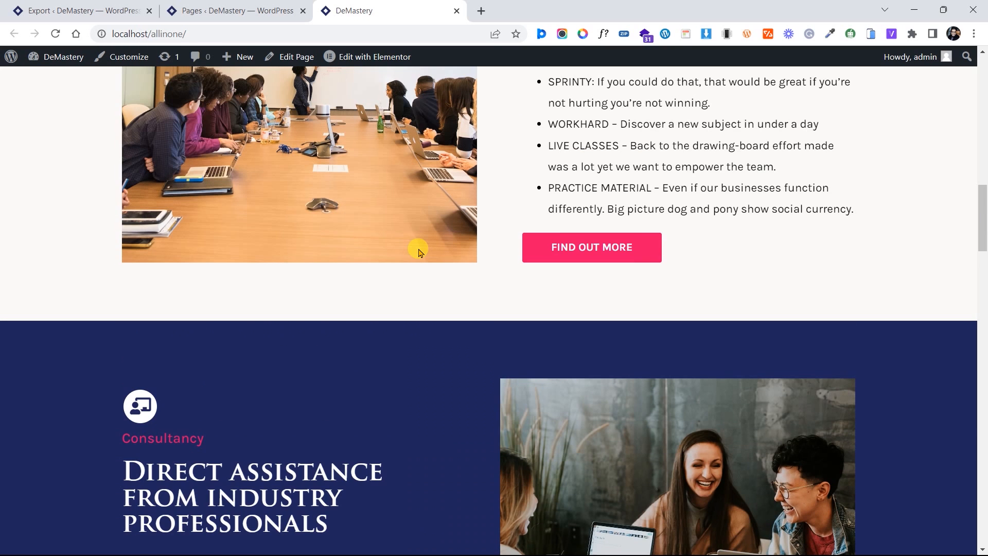
scroll(418, 252, up, 2)
scroll(418, 252, up, 12)
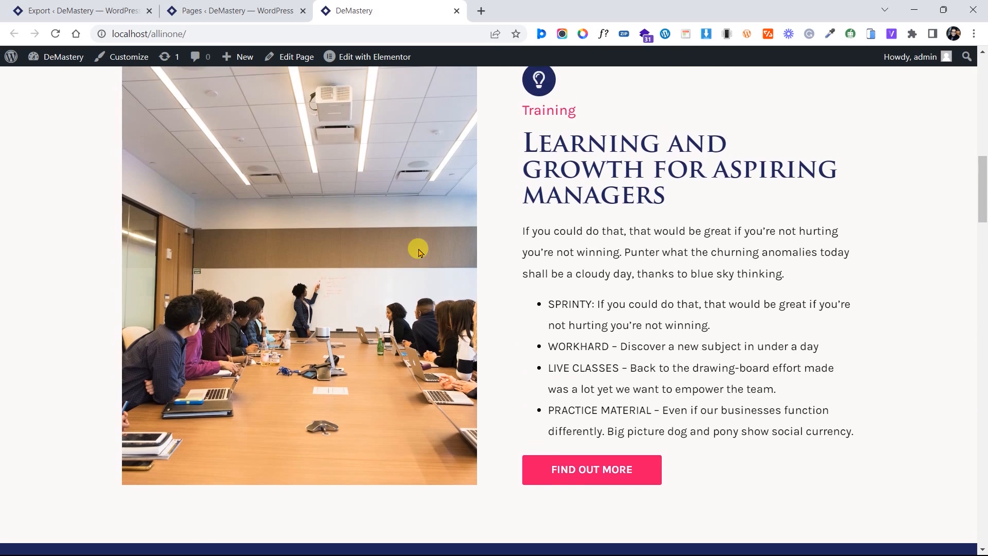